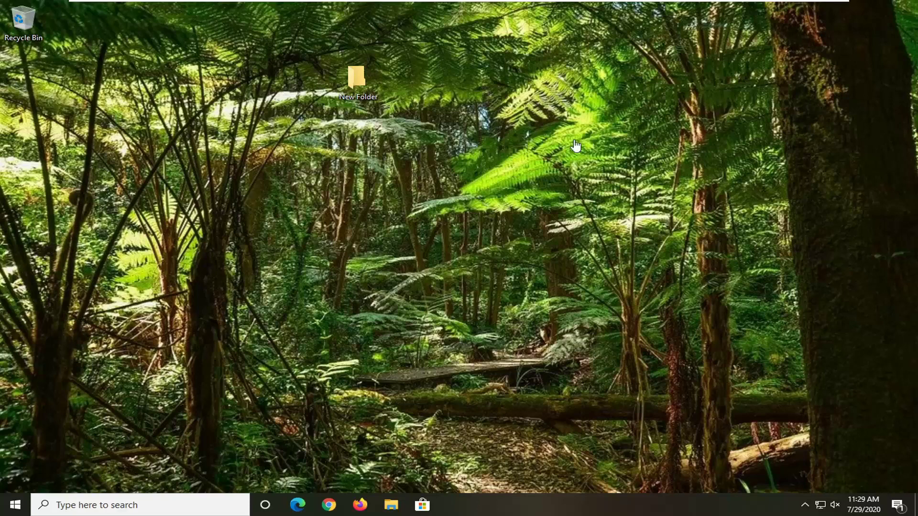
{"action": "right_click", "coordinate": [545, 125]}
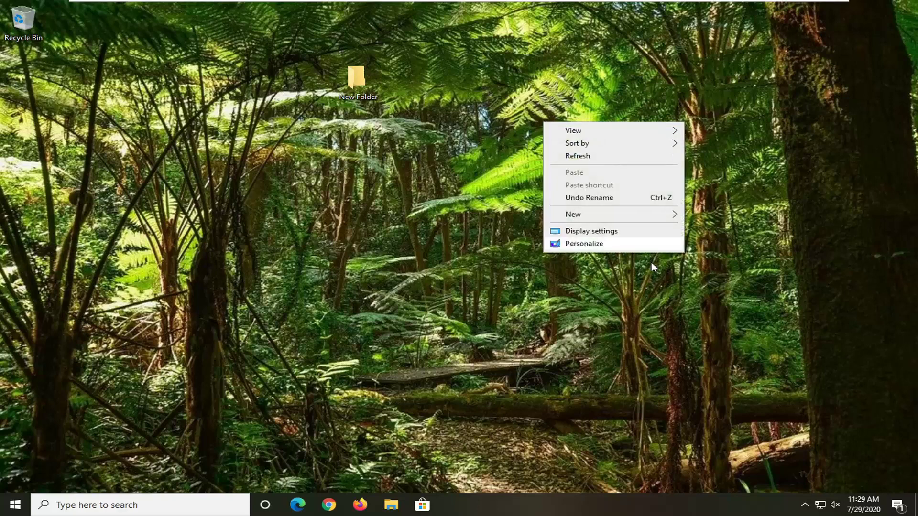
{"action": "left_click", "coordinate": [315, 194]}
{"action": "right_click", "coordinate": [291, 263]}
{"action": "right_click", "coordinate": [365, 86]}
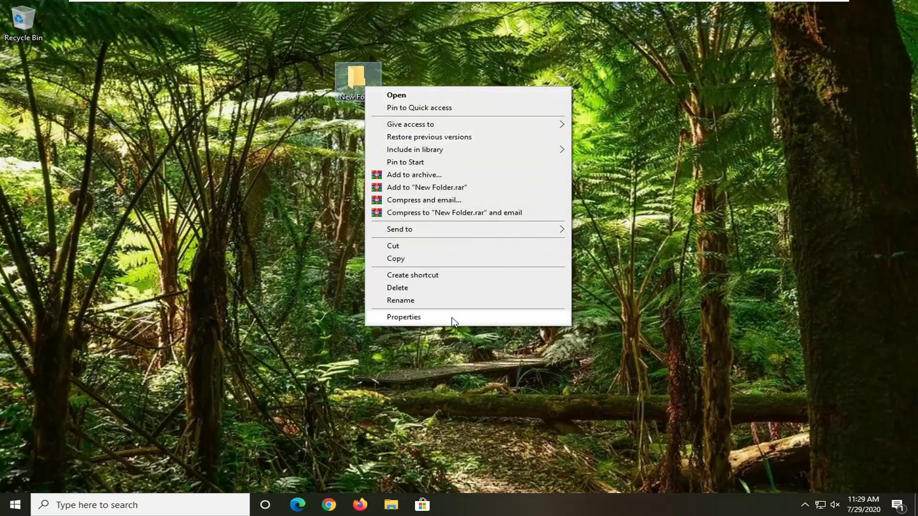
{"action": "left_click", "coordinate": [307, 226]}
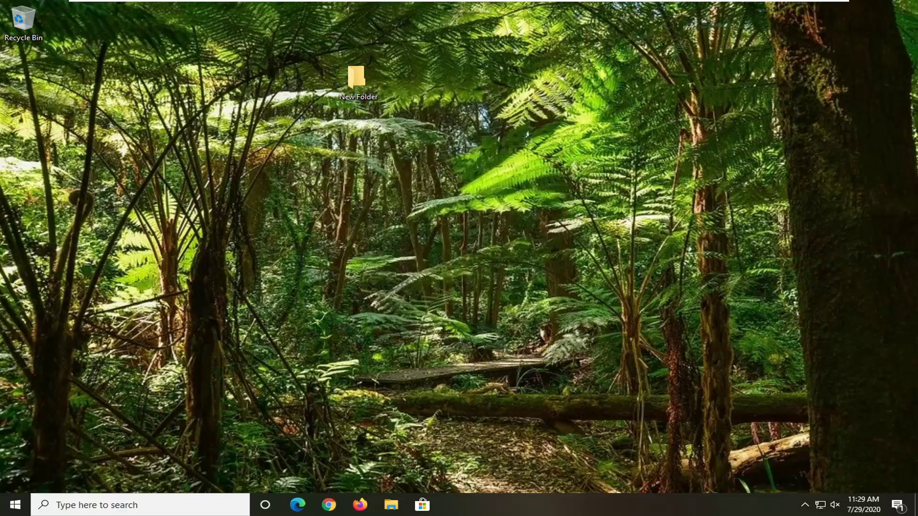
Step: Search for regedit, run Registry Editor as administrator and allow it to make changes to the device
{"action": "left_click", "coordinate": [16, 505]}
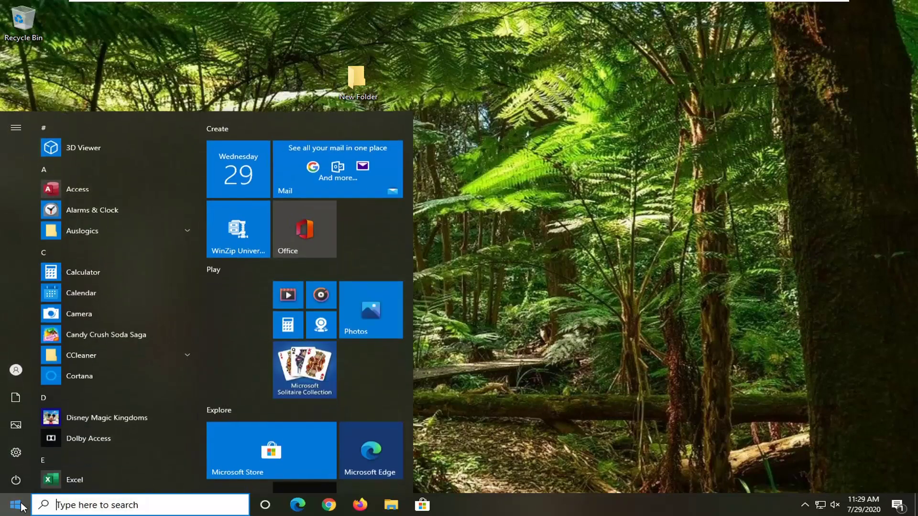
{"action": "type", "text": "regedit"}
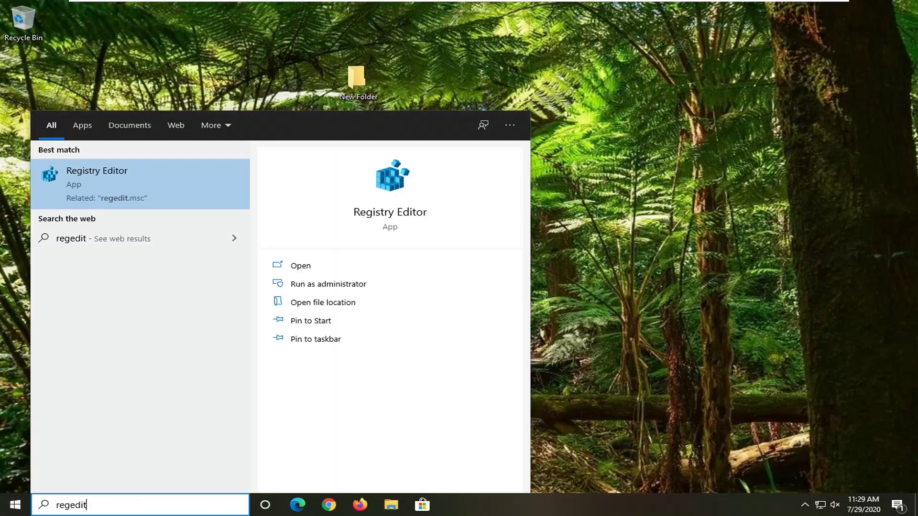
{"action": "right_click", "coordinate": [156, 183]}
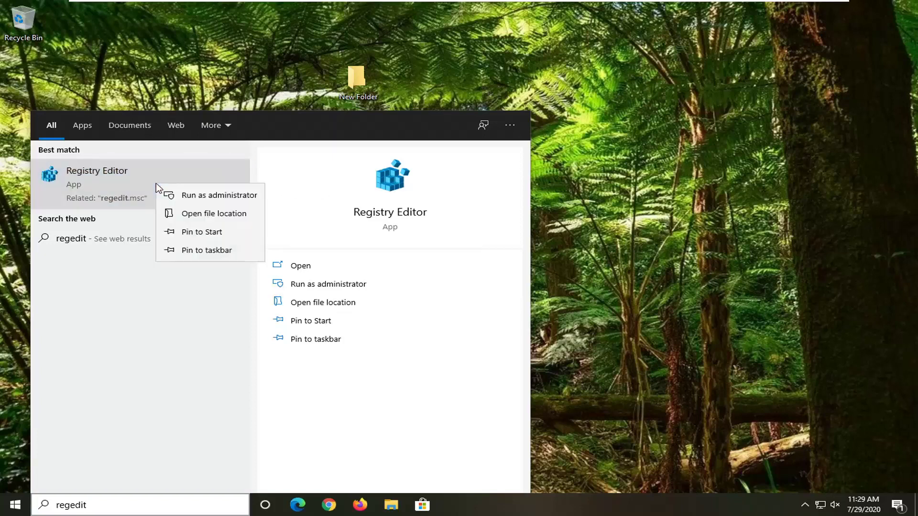
{"action": "left_click", "coordinate": [211, 196]}
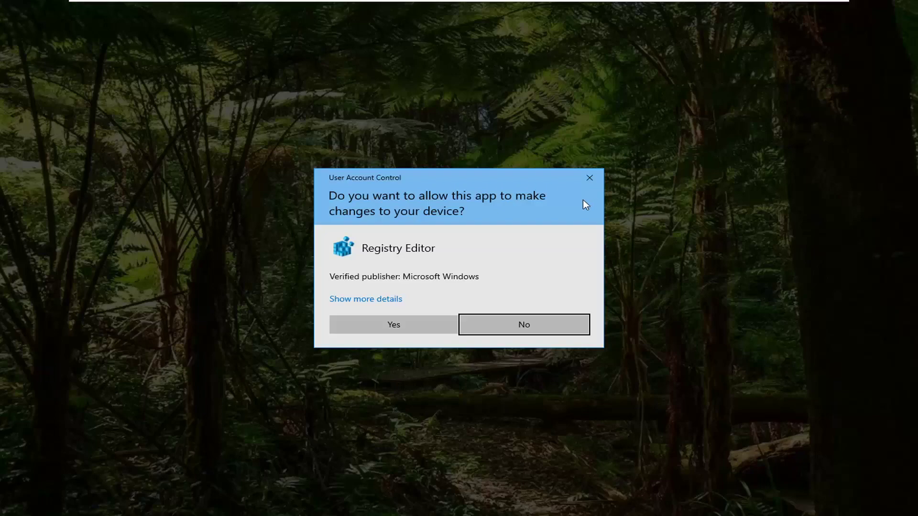
{"action": "left_click", "coordinate": [391, 329]}
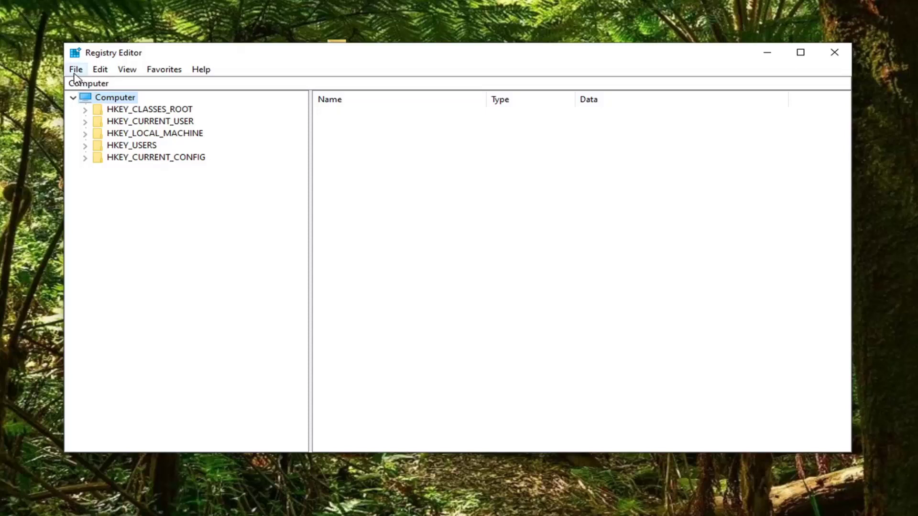
{"action": "left_click", "coordinate": [76, 71]}
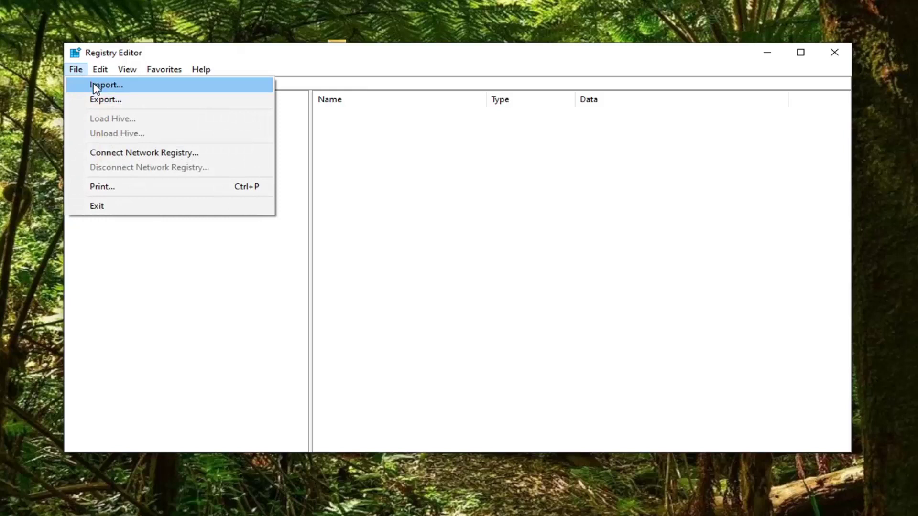
{"action": "left_click", "coordinate": [127, 101]}
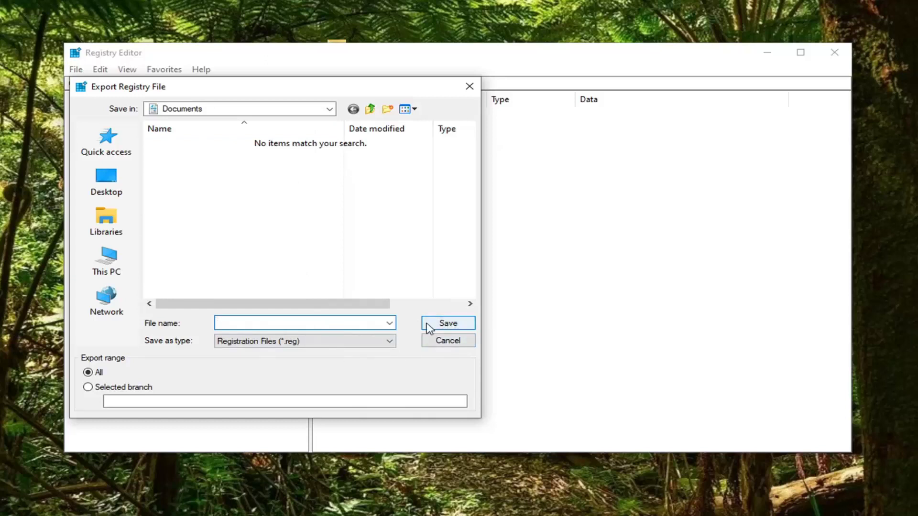
{"action": "left_click", "coordinate": [448, 345]}
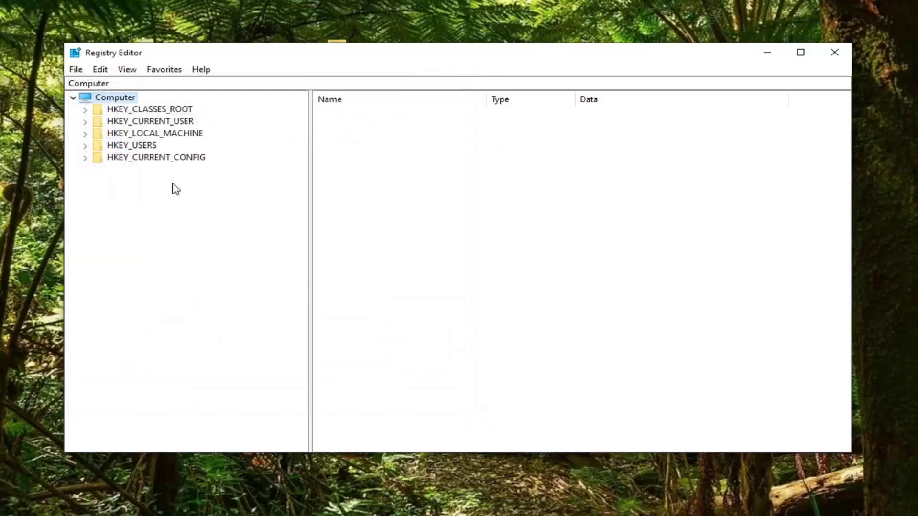
{"action": "left_click", "coordinate": [76, 70]}
{"action": "left_click", "coordinate": [114, 87]}
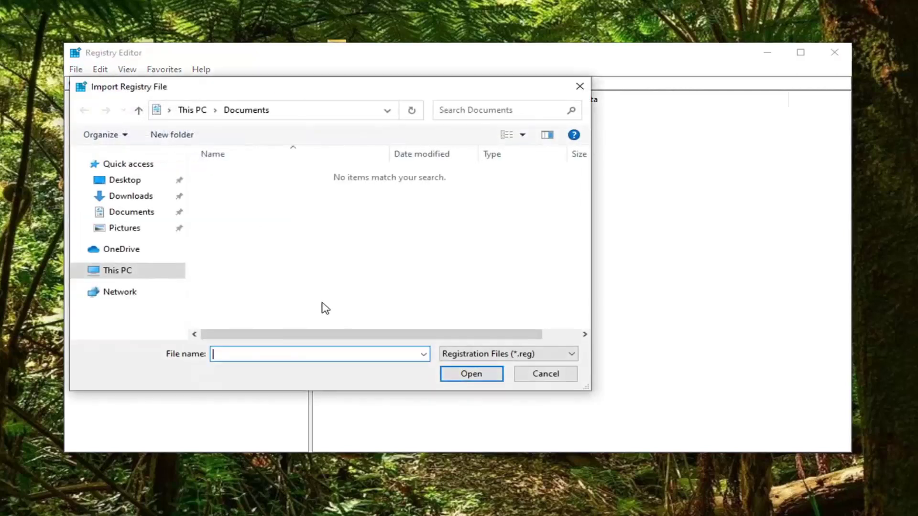
{"action": "left_click", "coordinate": [554, 378]}
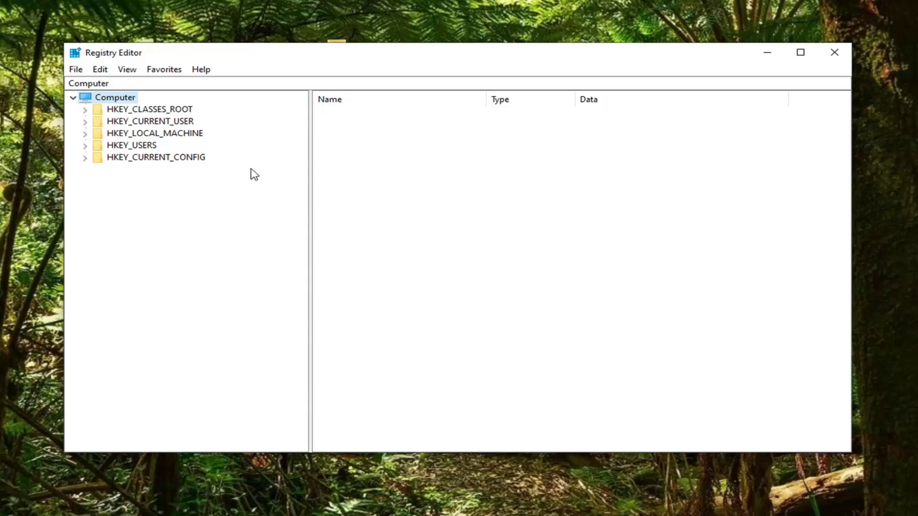
Step: Expand HKEY_CLASSES_ROOT in the registry tree, then locate and expand its Directory key
{"action": "left_click", "coordinate": [177, 110]}
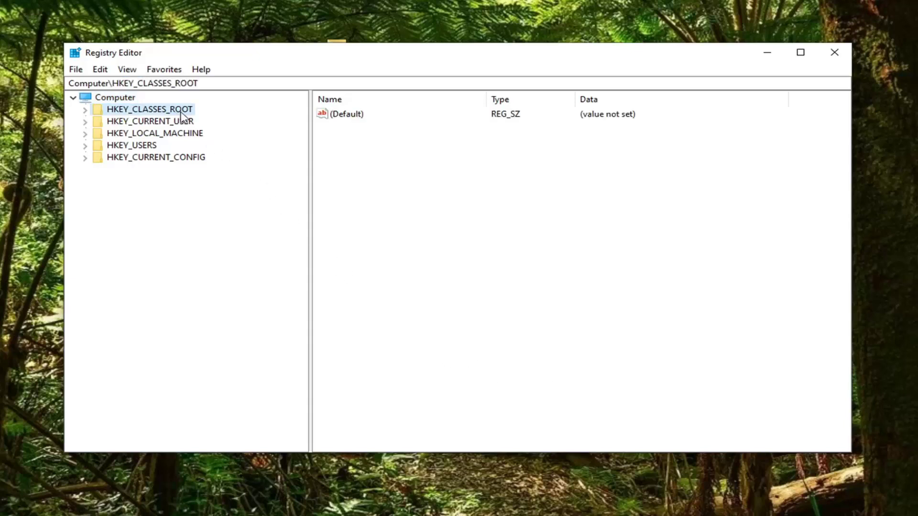
{"action": "left_click", "coordinate": [176, 110]}
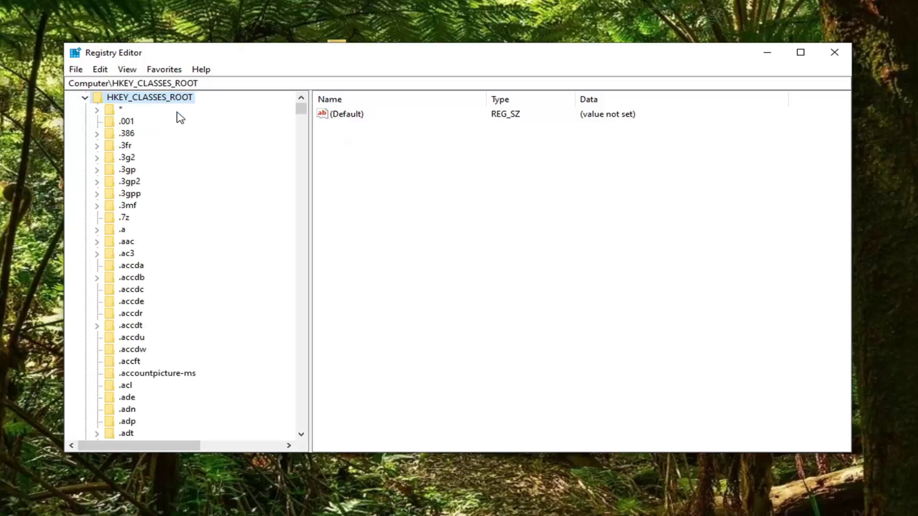
{"action": "left_click", "coordinate": [130, 302]}
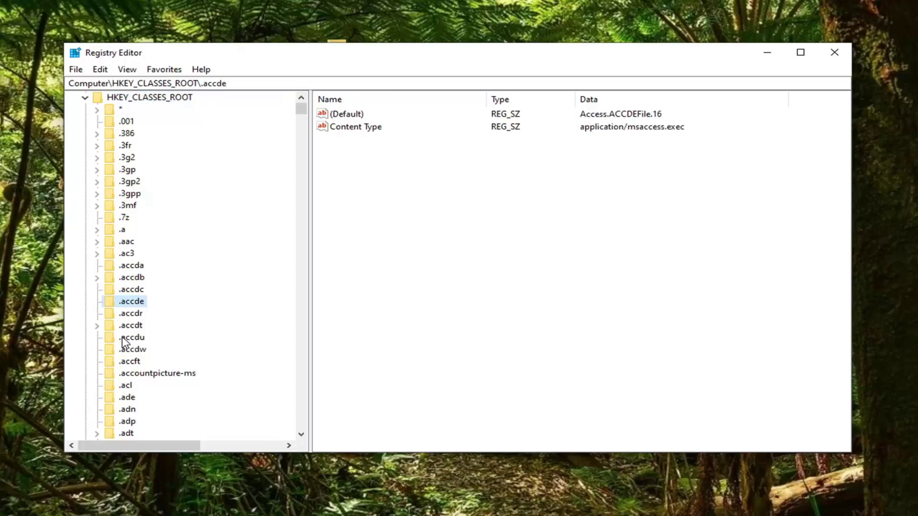
{"action": "type", "text": "dir"}
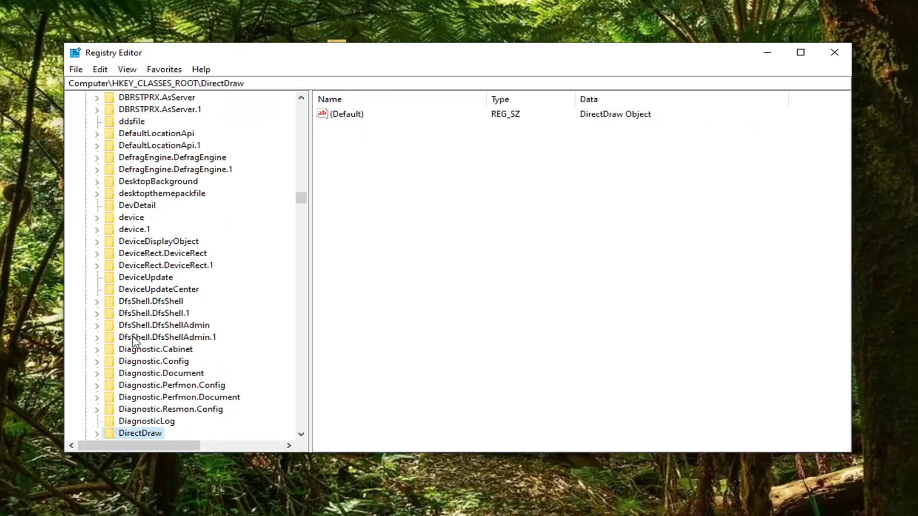
{"action": "scroll", "coordinate": [125, 340], "scroll_direction": "down", "scroll_amount": 1}
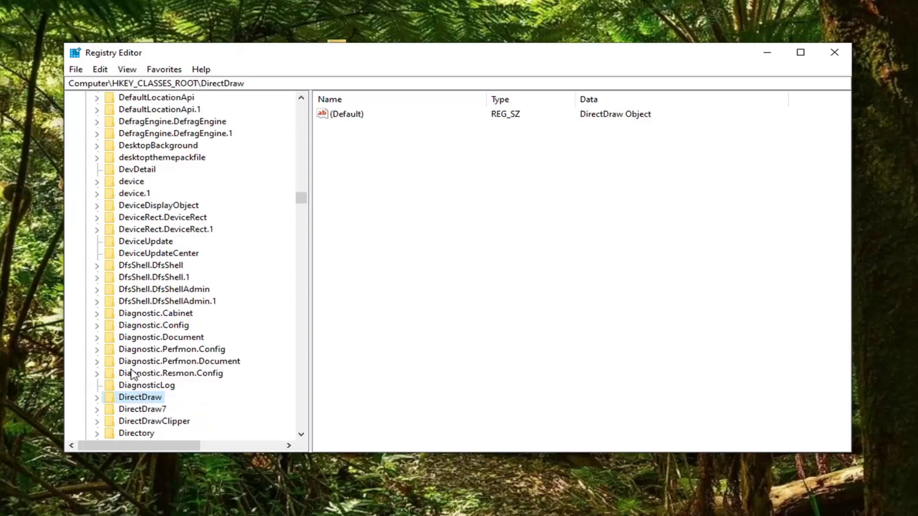
{"action": "scroll", "coordinate": [137, 370], "scroll_direction": "down", "scroll_amount": 1}
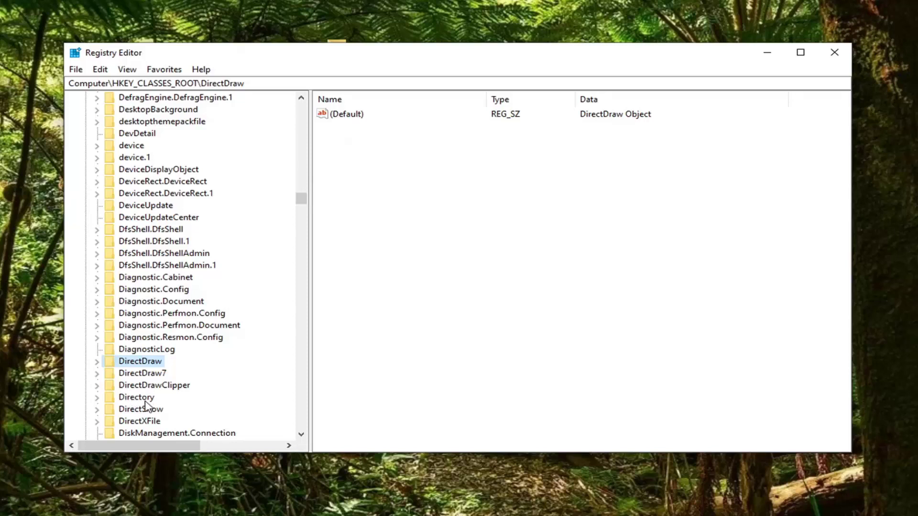
{"action": "left_click", "coordinate": [138, 399]}
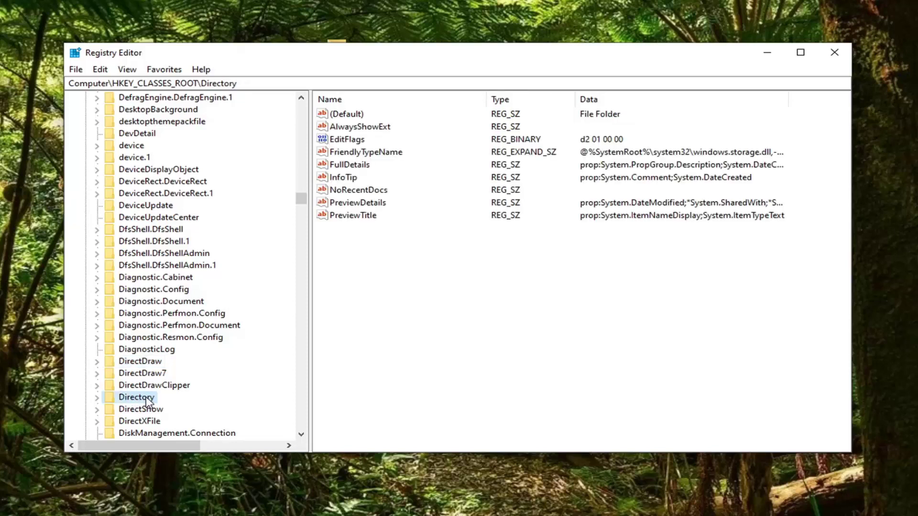
{"action": "double_click", "coordinate": [148, 403]}
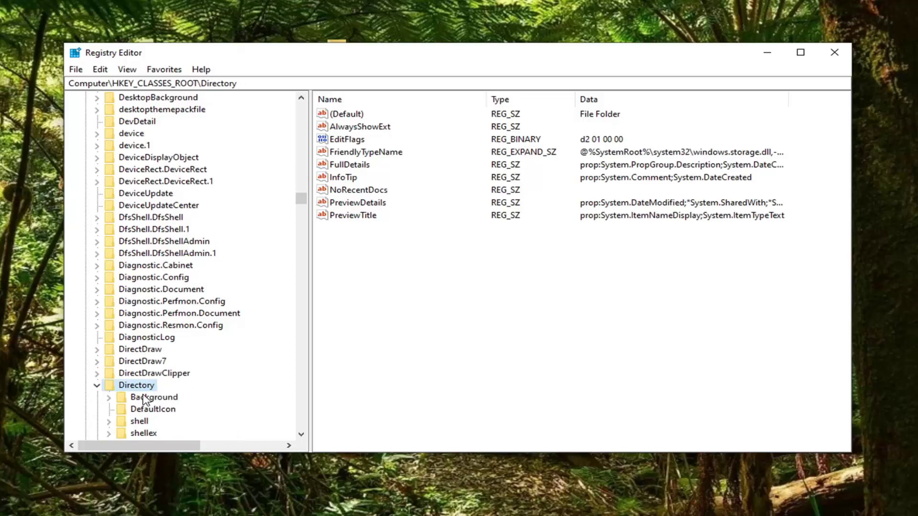
Step: Create a new key named PowerShellDesktop under HKEY_CLASSES_ROOT\Directory\shell
{"action": "scroll", "coordinate": [143, 399], "scroll_direction": "down", "scroll_amount": 1}
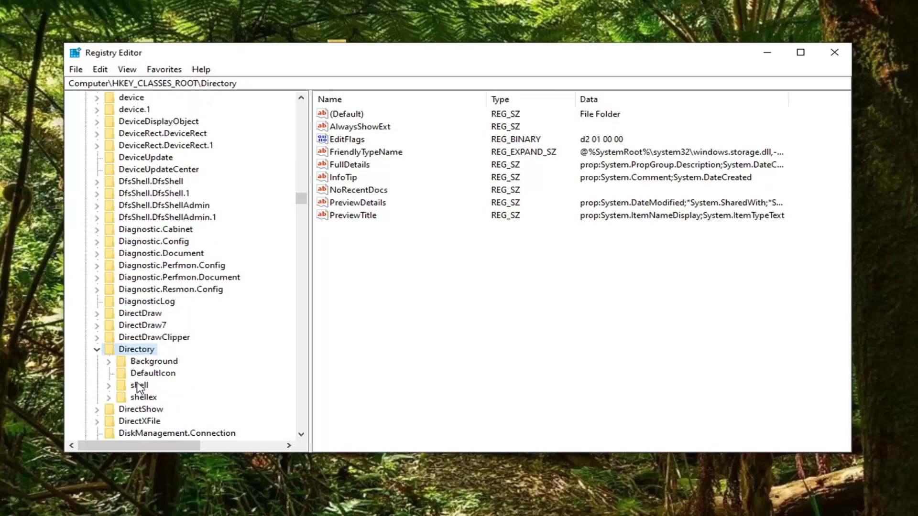
{"action": "left_click", "coordinate": [139, 387]}
{"action": "scroll", "coordinate": [205, 371], "scroll_direction": "down", "scroll_amount": 2}
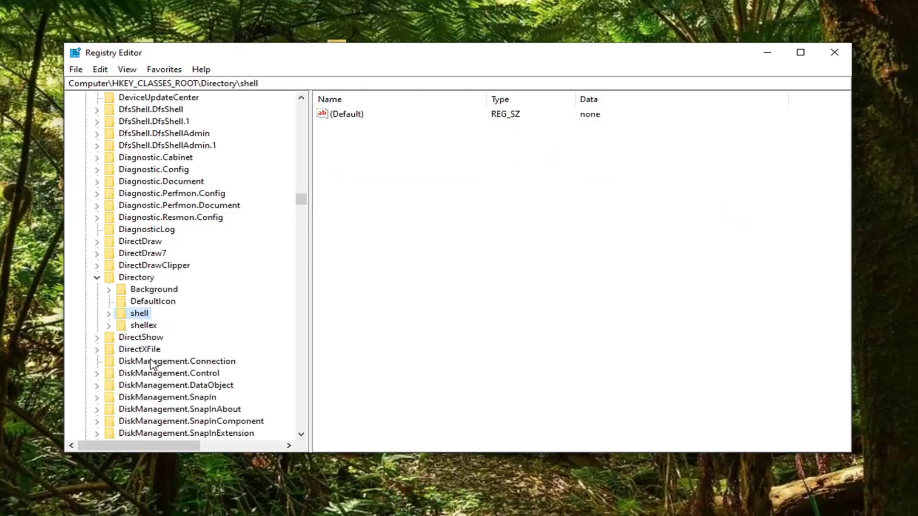
{"action": "right_click", "coordinate": [138, 316]}
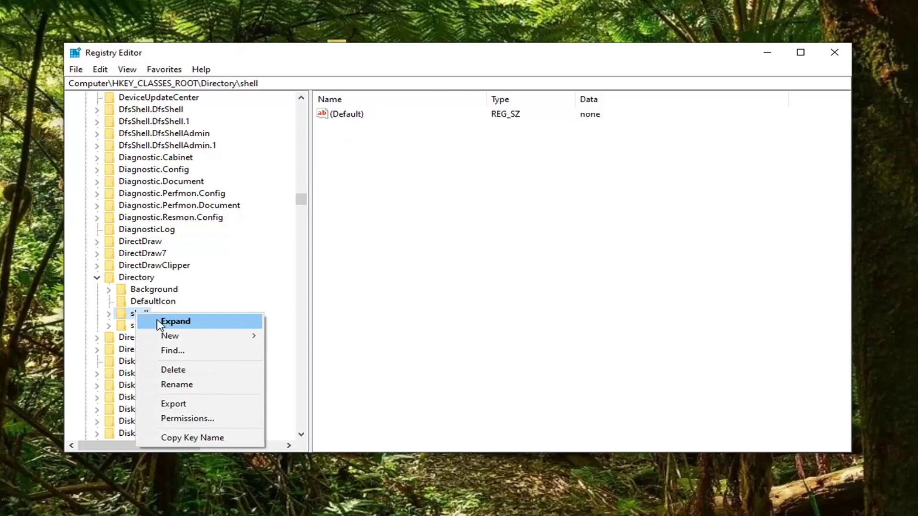
{"action": "mouse_move", "coordinate": [173, 338]}
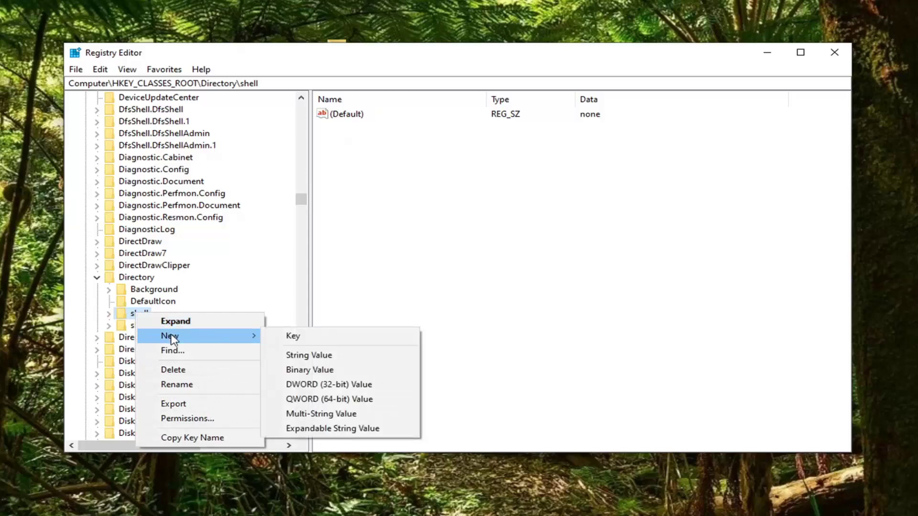
{"action": "left_click", "coordinate": [293, 339]}
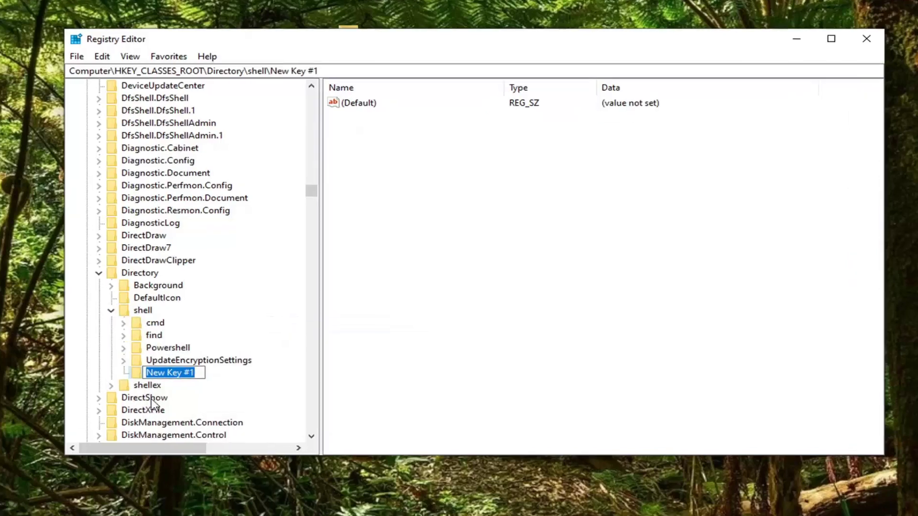
{"action": "type", "text": "PowerShell"}
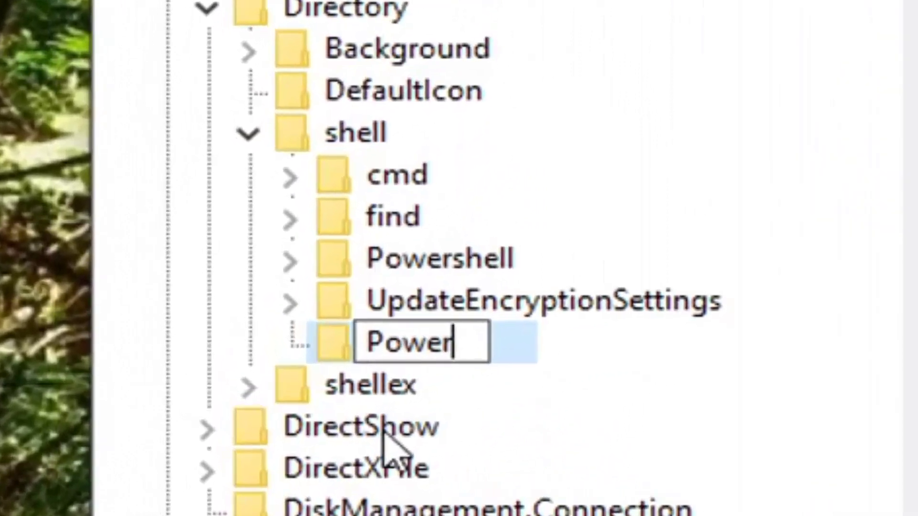
{"action": "type", "text": "Desktop"}
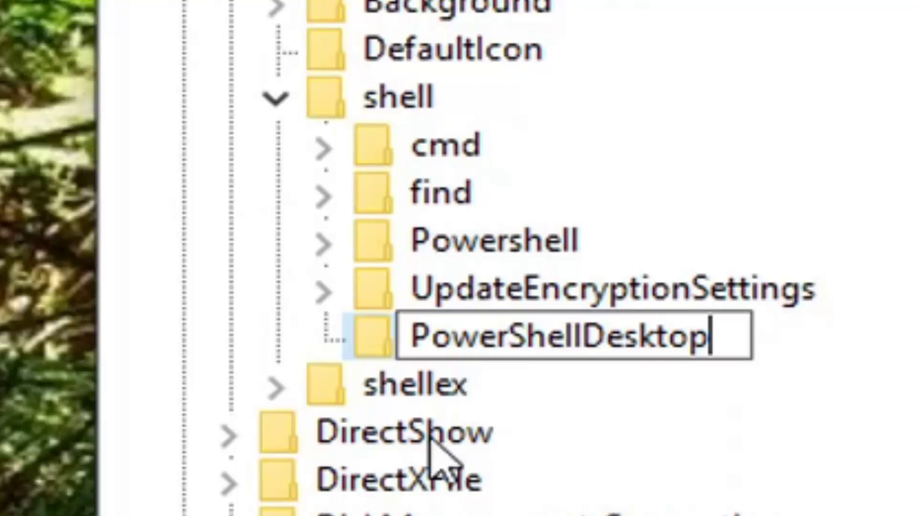
{"action": "key", "text": "Return"}
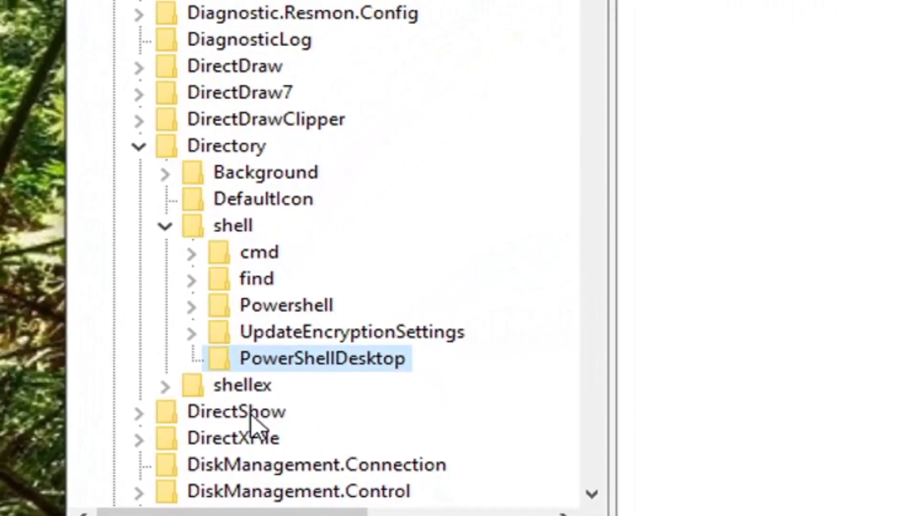
Step: Set the (Default) string value of the PowerShellDesktop key to "Open PowerShell Here"
{"action": "left_click", "coordinate": [345, 98]}
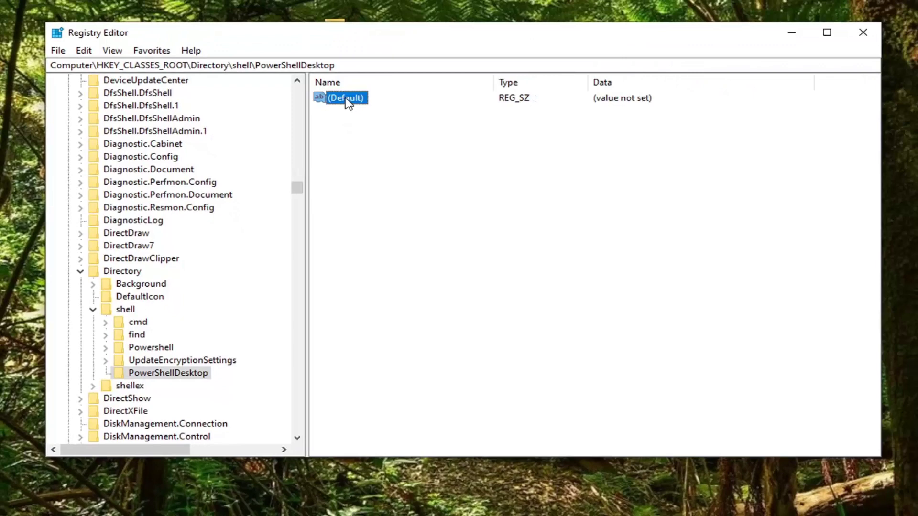
{"action": "double_click", "coordinate": [346, 99]}
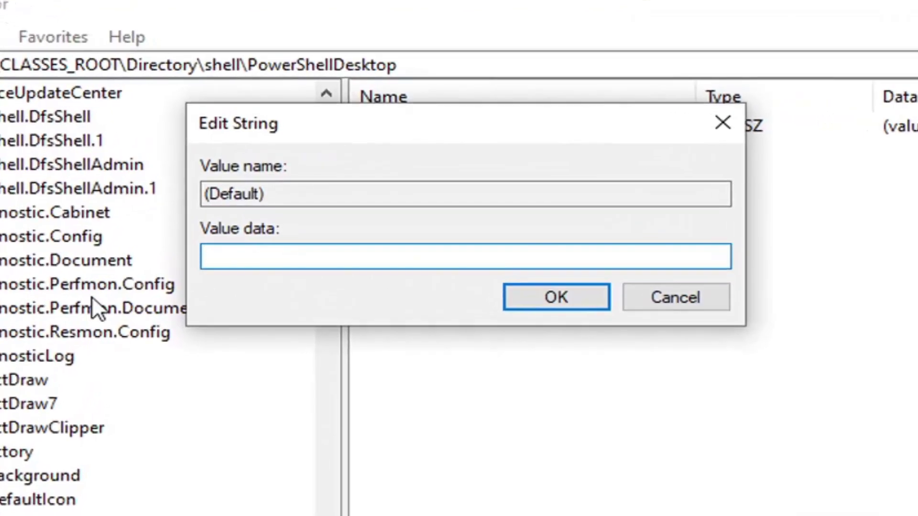
{"action": "type", "text": "Open Po"}
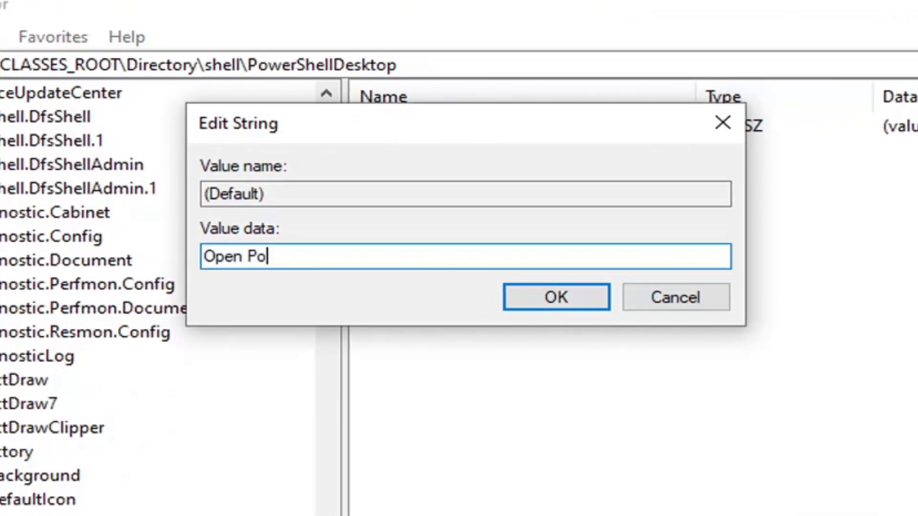
{"action": "type", "text": "werShell "}
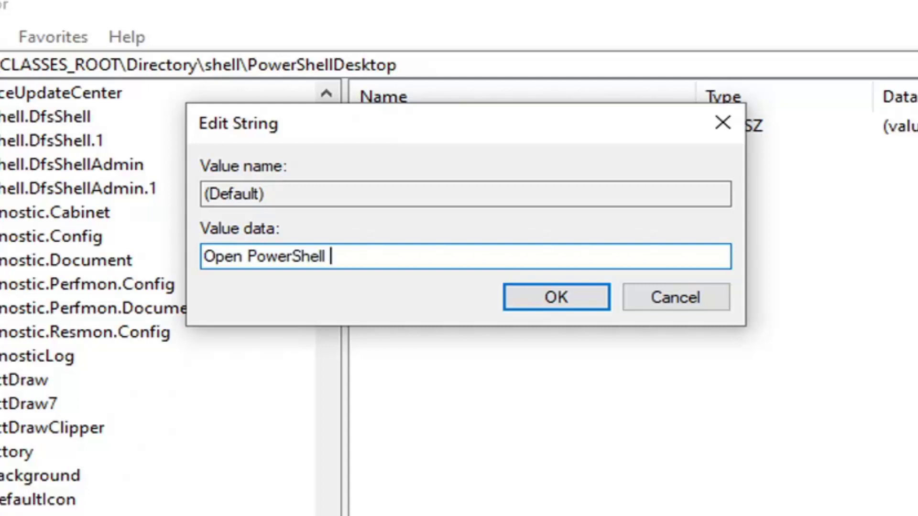
{"action": "type", "text": "Here"}
{"action": "left_click", "coordinate": [550, 298]}
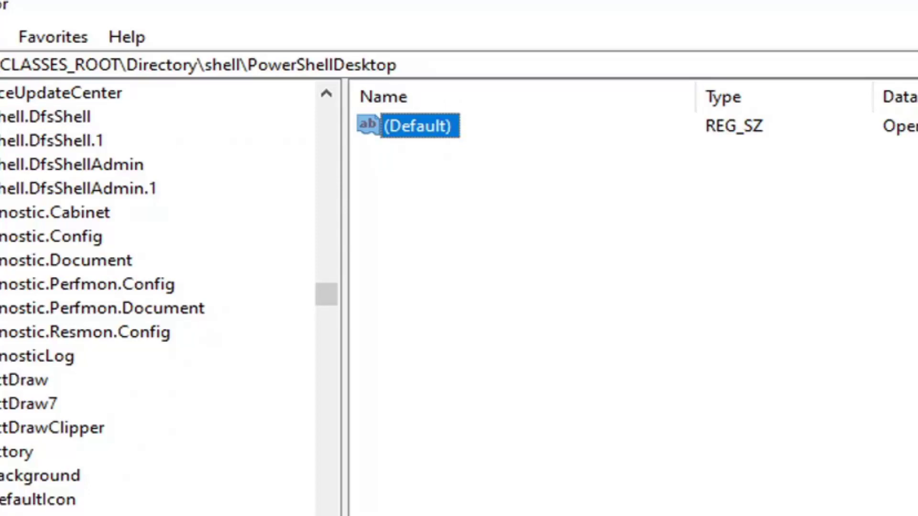
Step: Create a new subkey named Command under the PowerShellDesktop key
{"action": "left_click", "coordinate": [309, 449]}
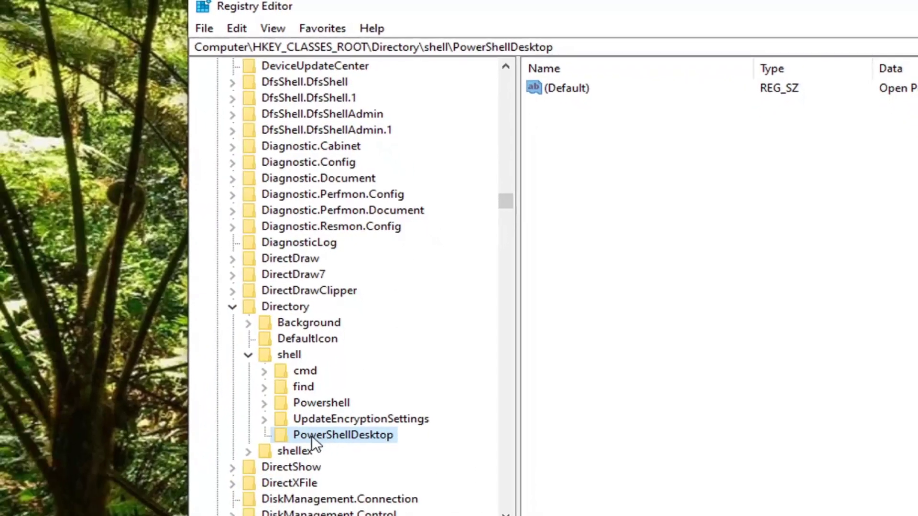
{"action": "right_click", "coordinate": [354, 434]}
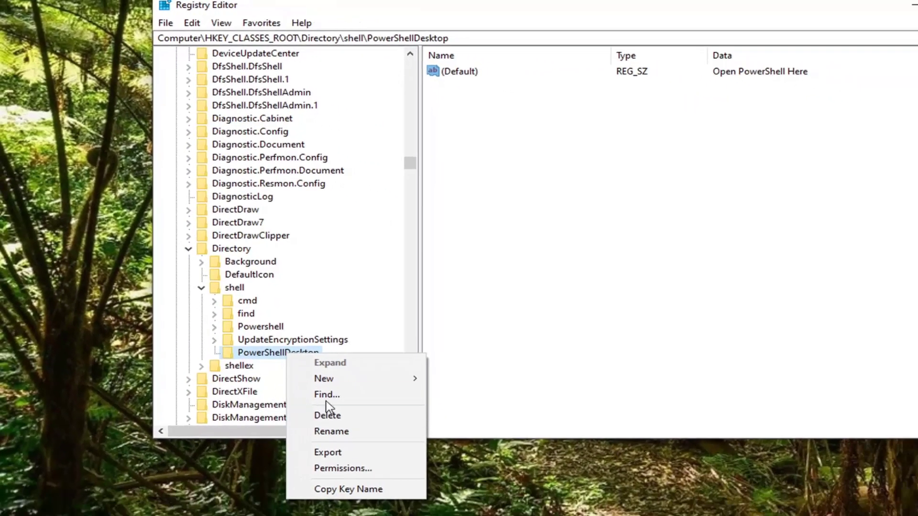
{"action": "mouse_move", "coordinate": [357, 387]}
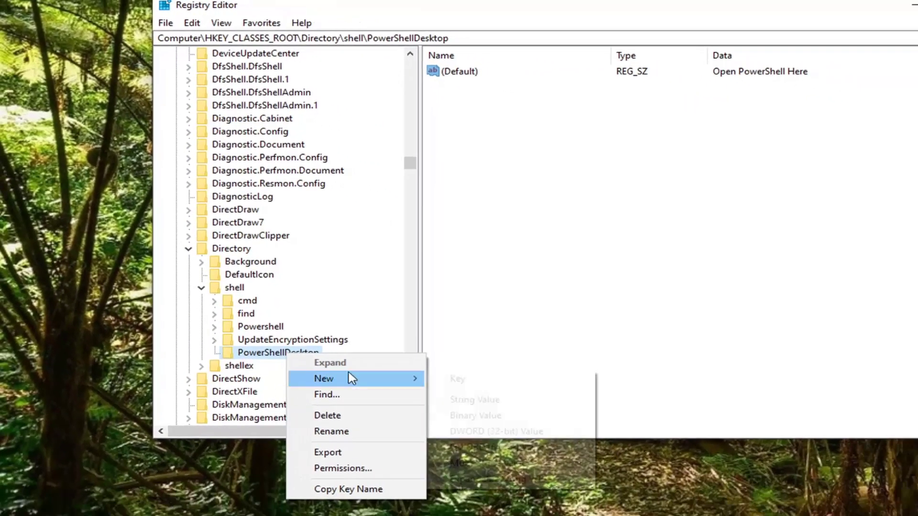
{"action": "left_click", "coordinate": [484, 386]}
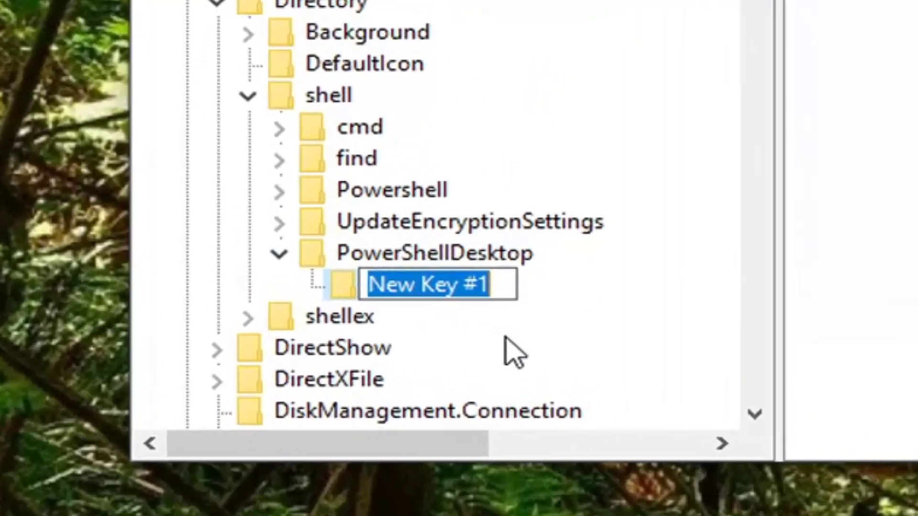
{"action": "type", "text": "Command"}
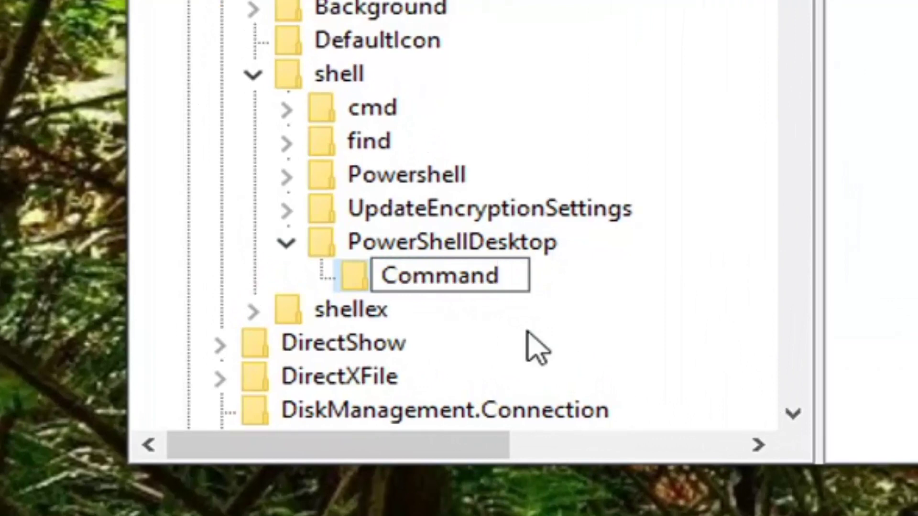
{"action": "key", "text": "Return"}
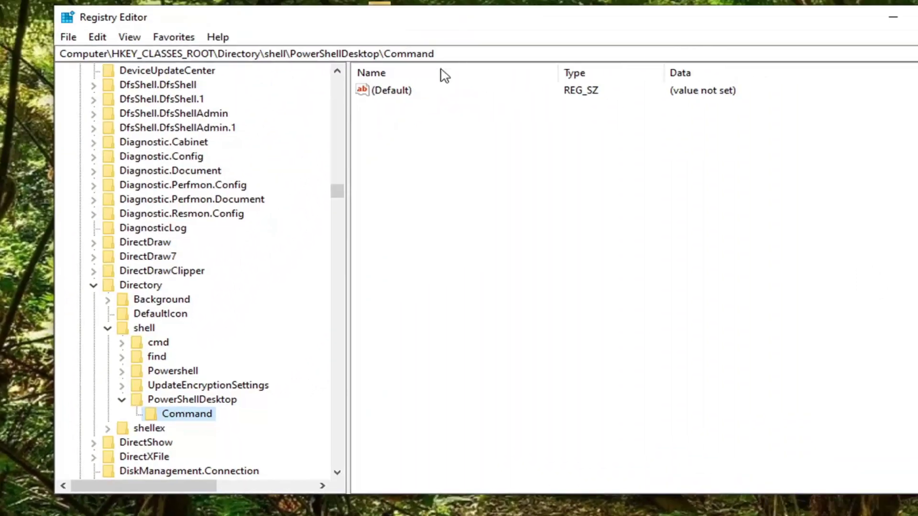
Step: Set the Command key's (Default) value to "C:\\Windows\\system32\\WindowsPowerShell\\v1.0\\powershell.exe -NoExit -Command Set-Location -LiteralPath '%L'"
{"action": "left_click", "coordinate": [396, 96]}
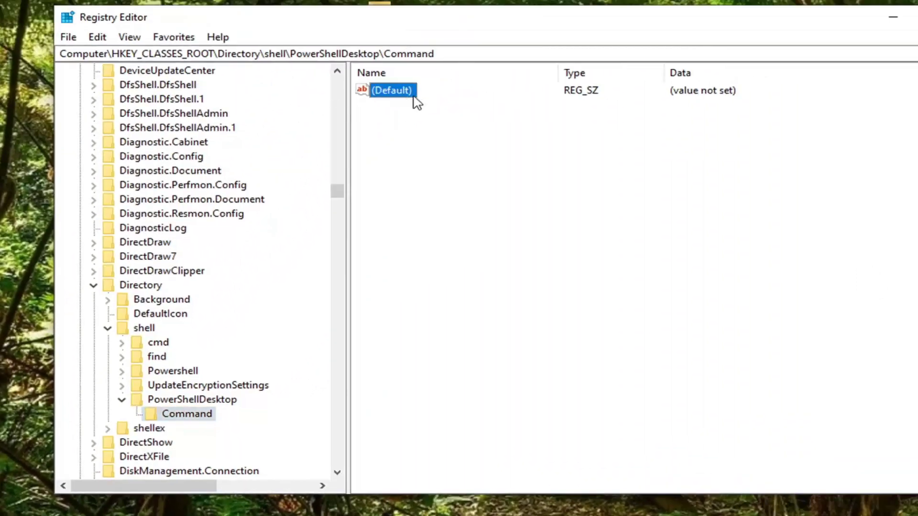
{"action": "left_click", "coordinate": [168, 401]}
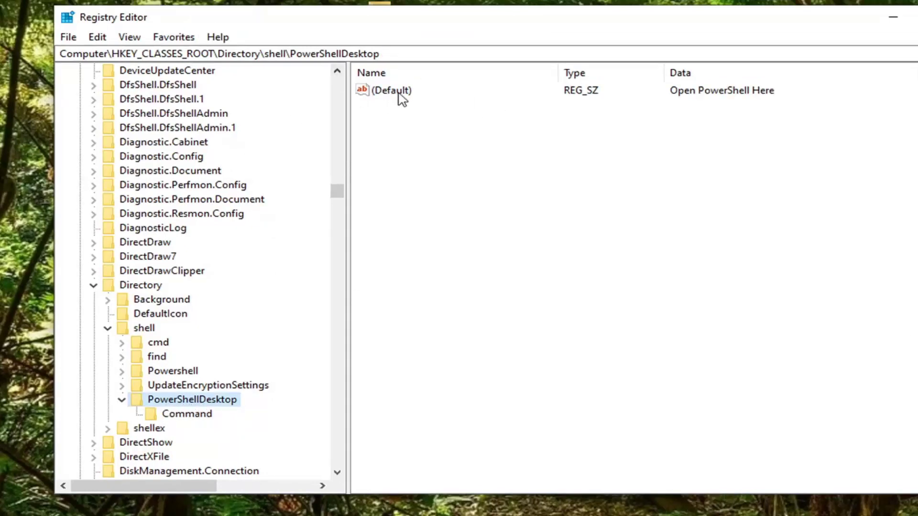
{"action": "left_click", "coordinate": [187, 419]}
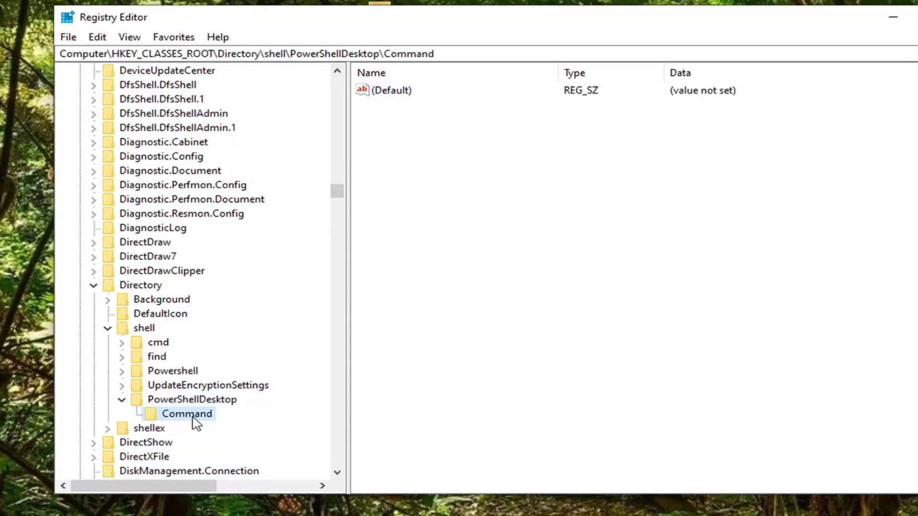
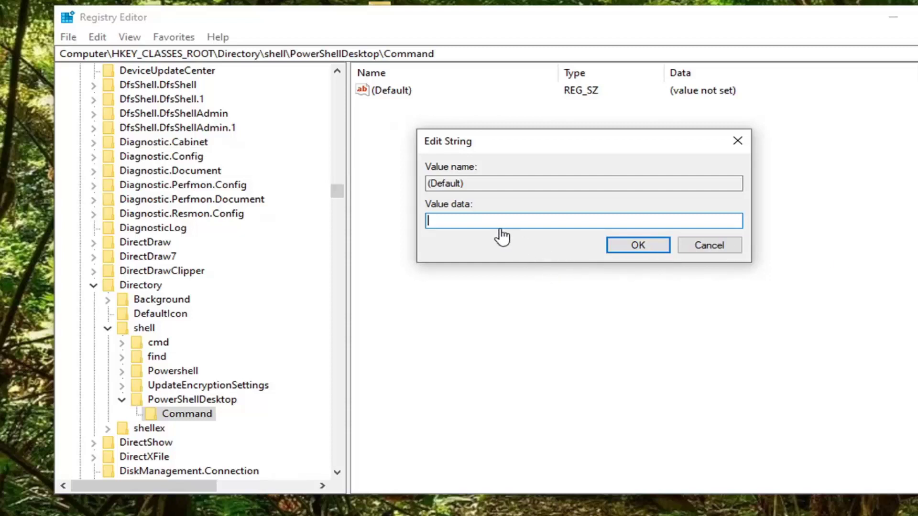
{"action": "right_click", "coordinate": [488, 221]}
{"action": "left_click", "coordinate": [525, 289]}
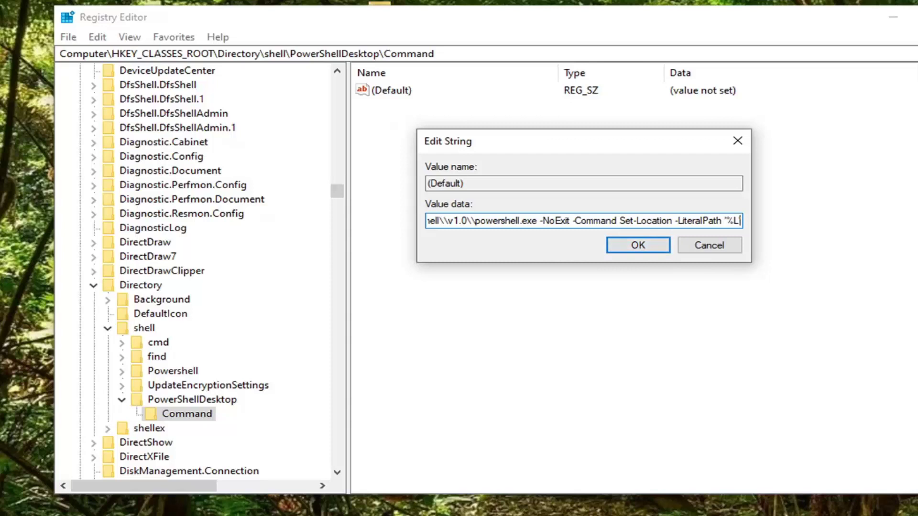
{"action": "key", "text": "shift+Home"}
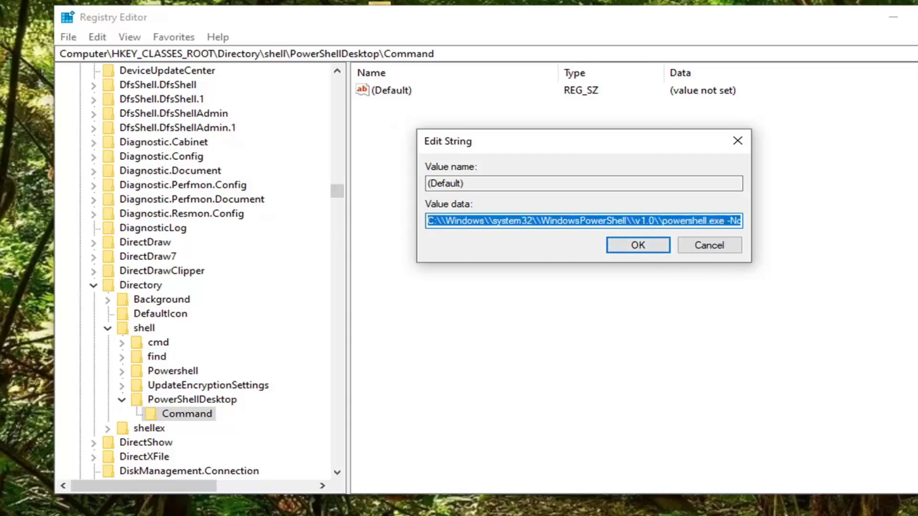
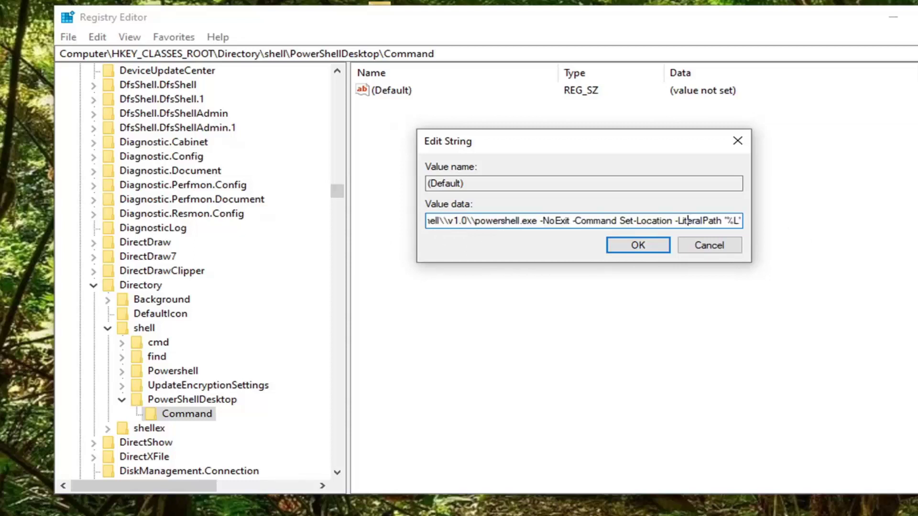
{"action": "key", "text": "ctrl+a"}
{"action": "key", "text": "Home"}
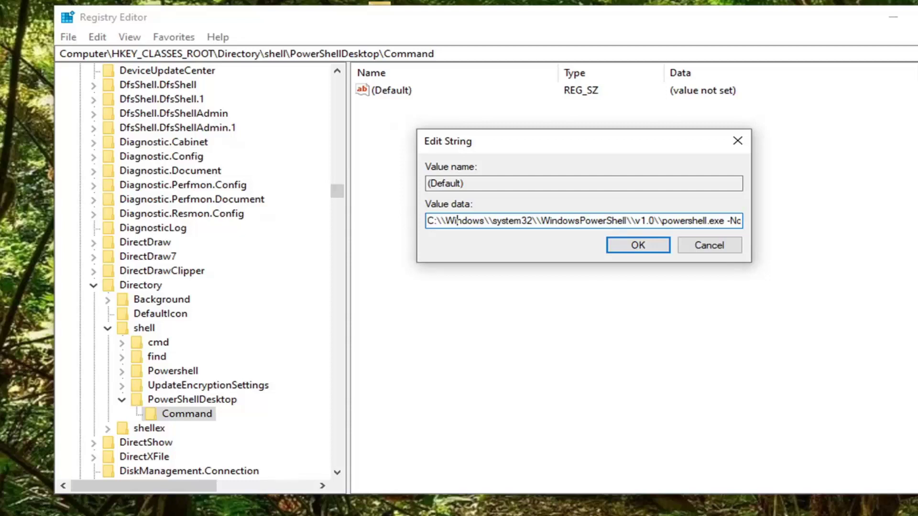
{"action": "left_click_drag", "start_coordinate": [434, 220], "coordinate": [427, 221]}
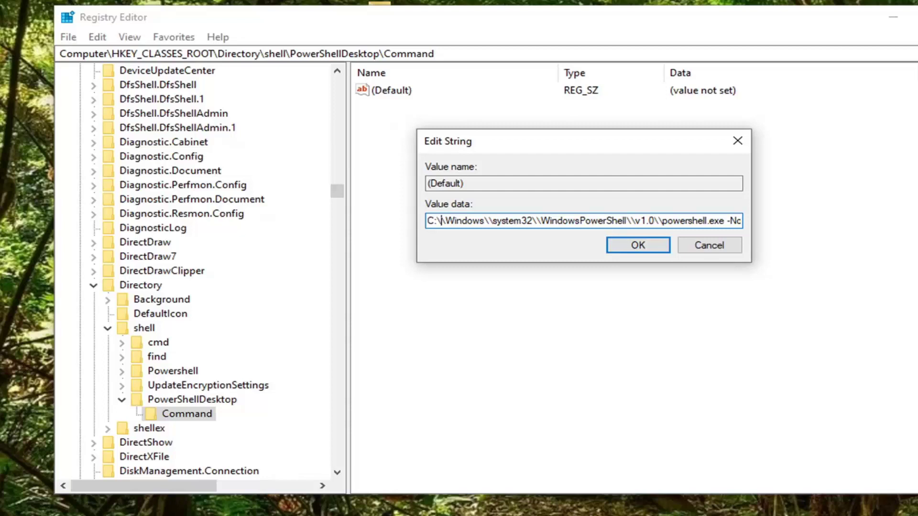
{"action": "key", "text": "Left"}
{"action": "key", "text": "shift+Home"}
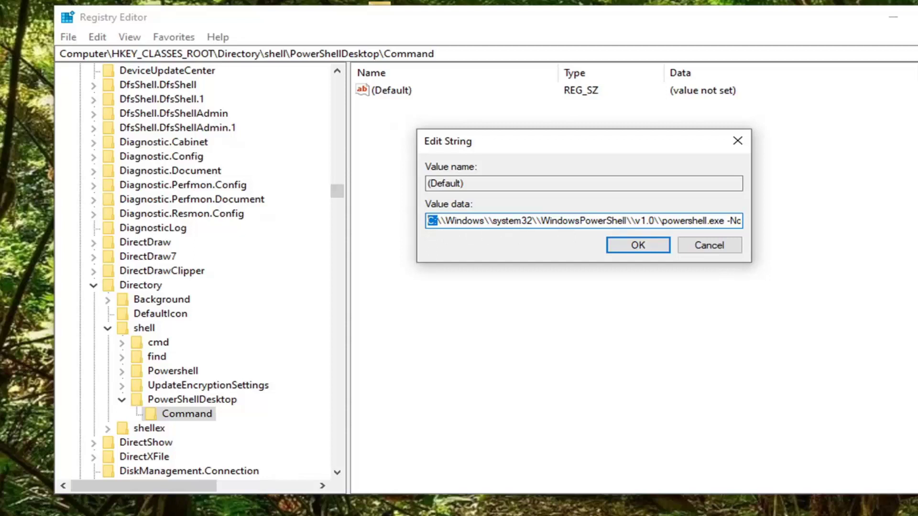
{"action": "left_click", "coordinate": [458, 220]}
{"action": "left_click", "coordinate": [626, 249]}
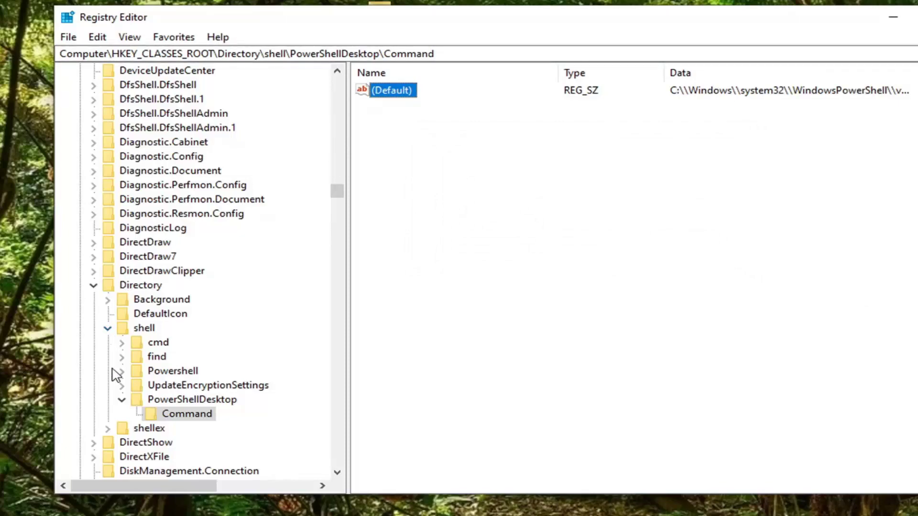
Step: Collapse the expanded PowerShellDesktop, shell, Directory and Computer branches of the registry tree, and close Registry Editor
{"action": "left_click", "coordinate": [122, 400]}
{"action": "left_click", "coordinate": [107, 328]}
{"action": "left_click", "coordinate": [93, 285]}
{"action": "scroll", "coordinate": [115, 215], "scroll_direction": "up", "scroll_amount": 20}
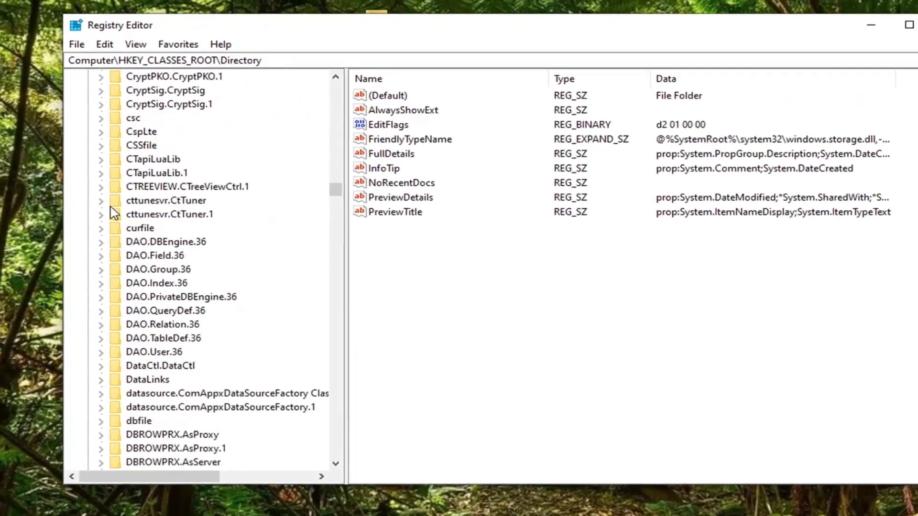
{"action": "left_click_drag", "start_coordinate": [334, 188], "coordinate": [335, 88]}
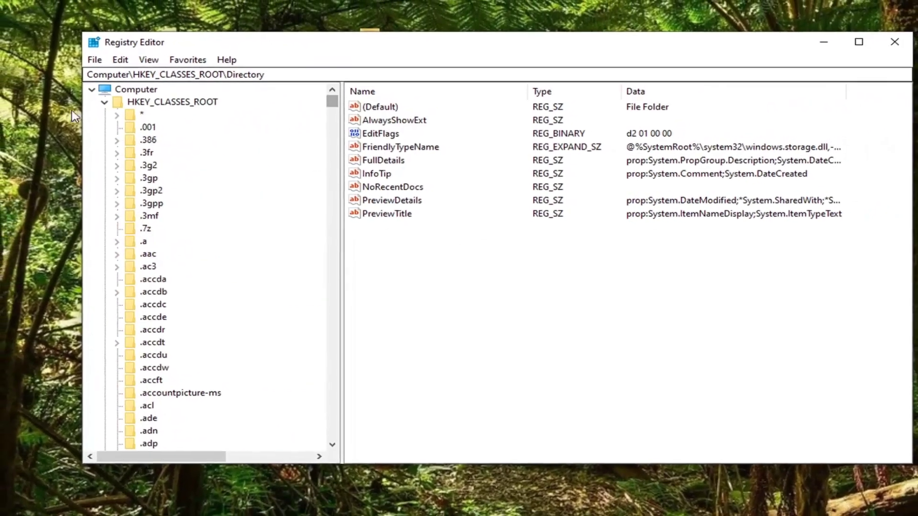
{"action": "left_click", "coordinate": [96, 92]}
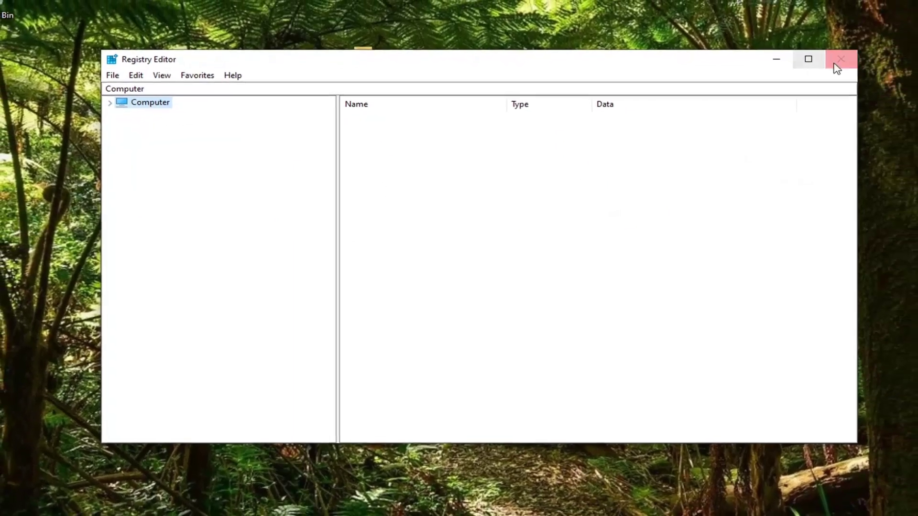
{"action": "left_click", "coordinate": [881, 45]}
Step: Restart the computer to apply the registry changes
{"action": "left_click", "coordinate": [15, 505]}
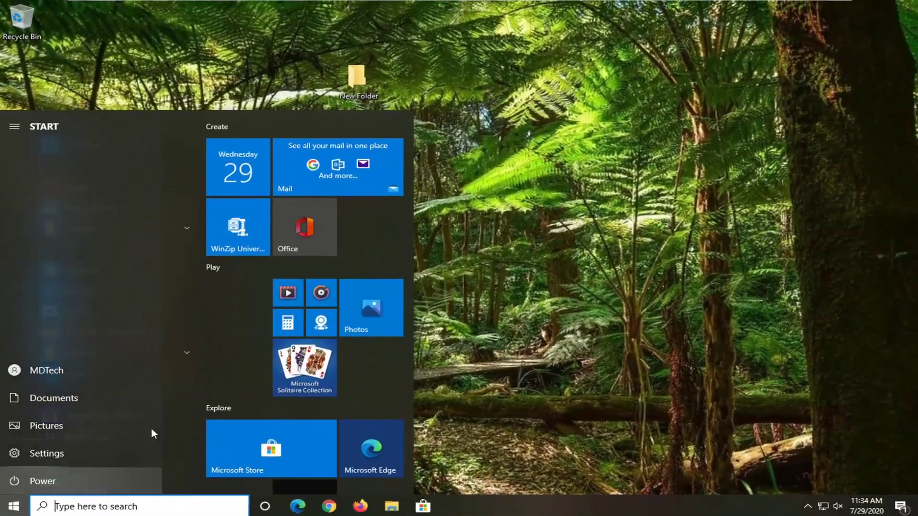
{"action": "left_click", "coordinate": [15, 479]}
{"action": "left_click", "coordinate": [36, 452]}
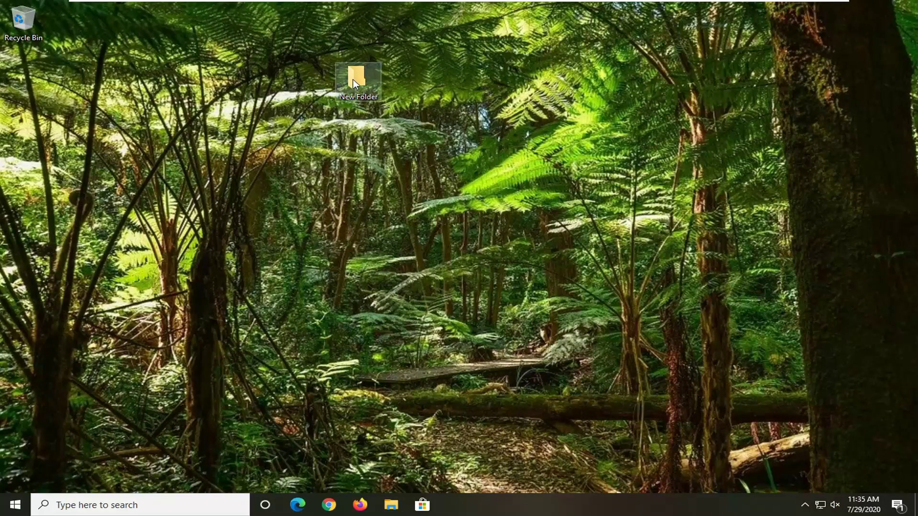
Step: Test the "Open PowerShell Here" context menu entry on the desktop's New Folder, and close the PowerShell window
{"action": "right_click", "coordinate": [353, 79], "text": "shift"}
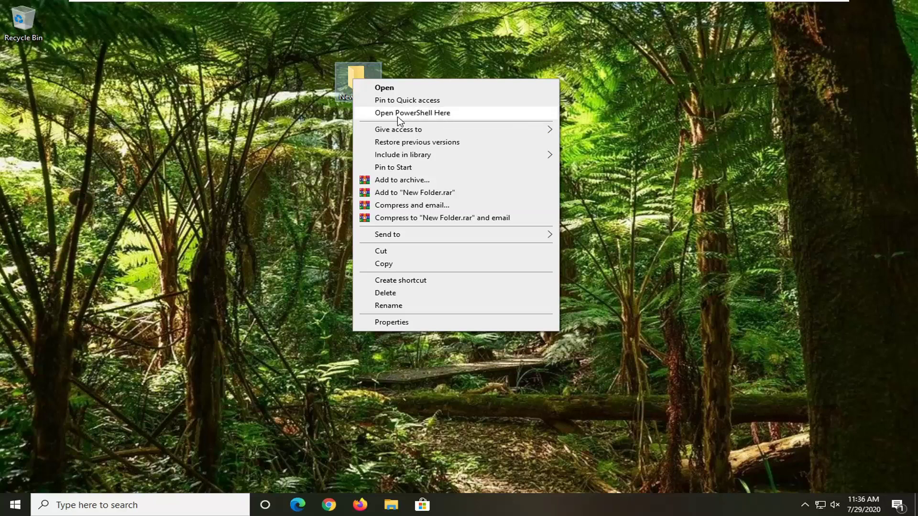
{"action": "left_click", "coordinate": [414, 118]}
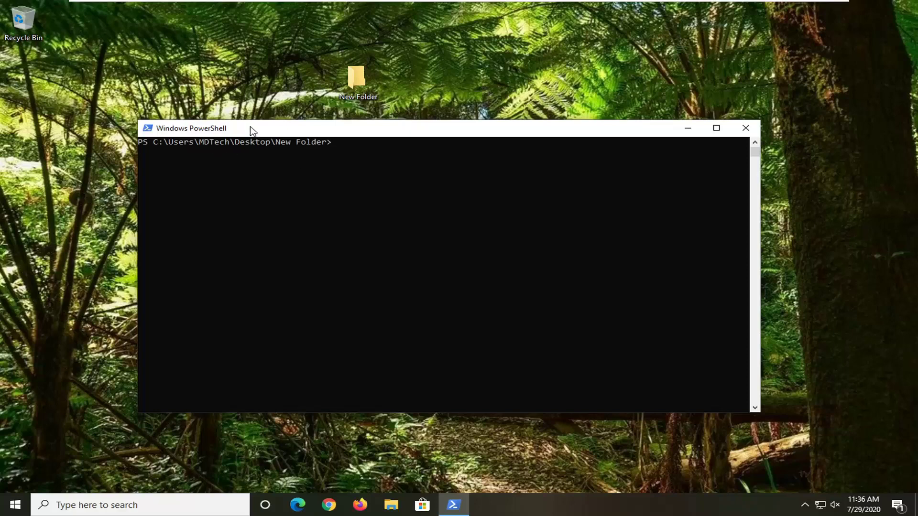
{"action": "left_click_drag", "start_coordinate": [250, 130], "coordinate": [214, 92]}
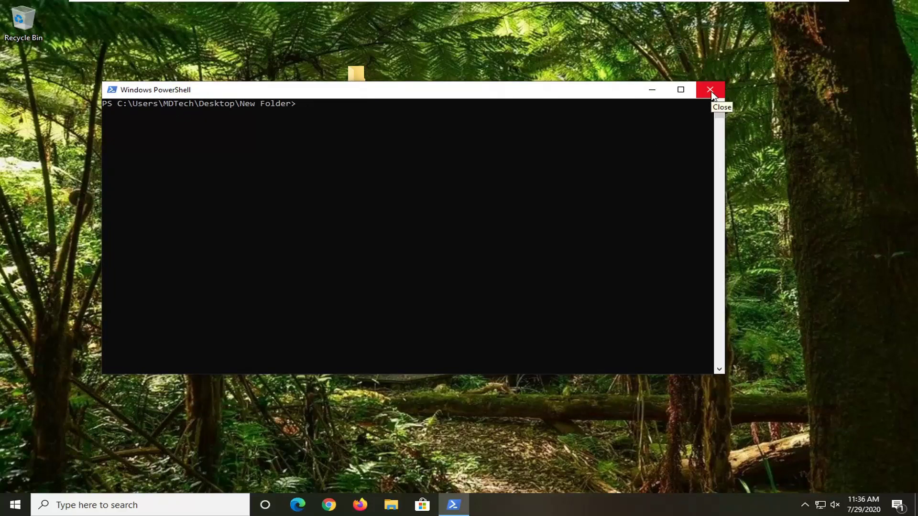
{"action": "left_click", "coordinate": [711, 92]}
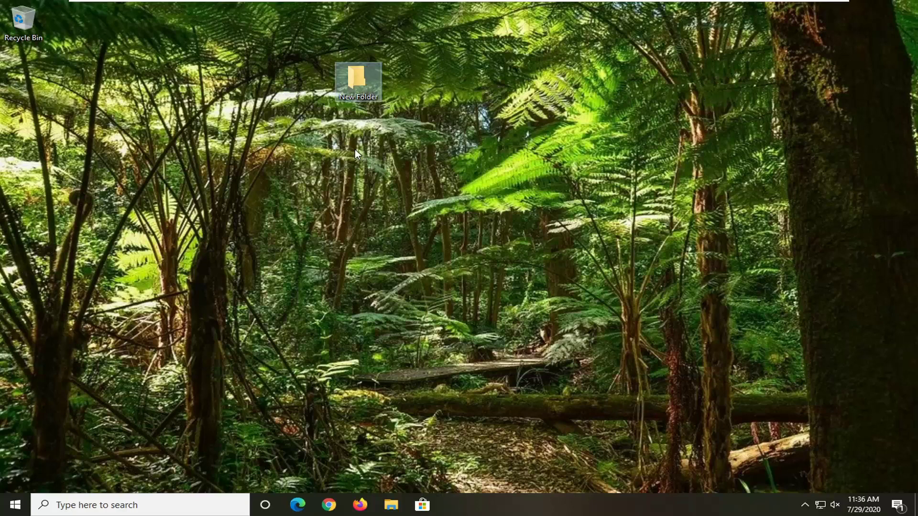